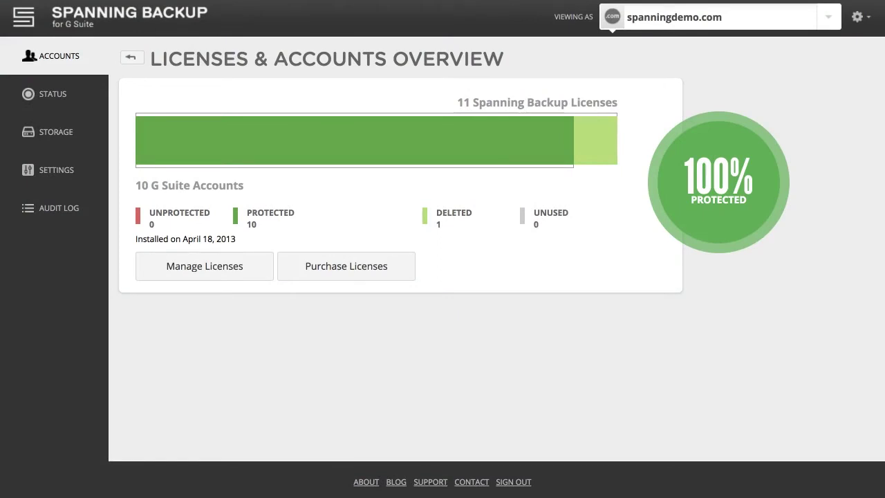
Step: Switch Viewing As to the admin account and open its Restore section
{"action": "left_click", "coordinate": [828, 19]}
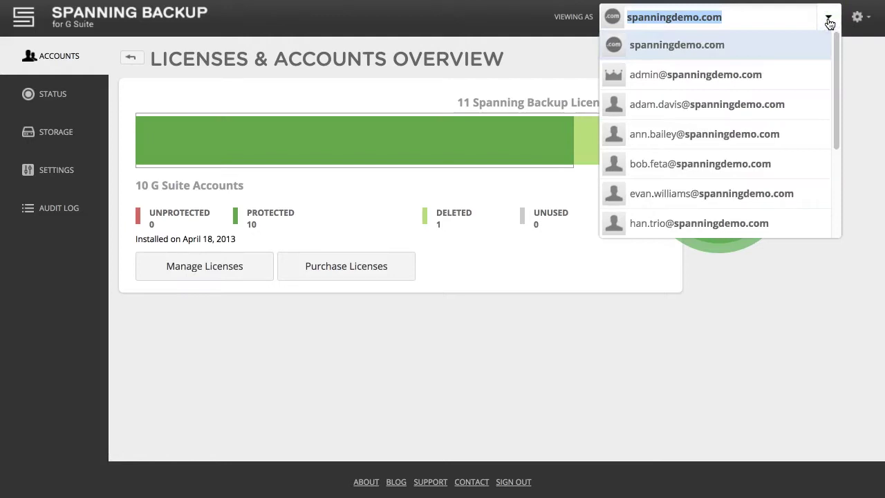
{"action": "left_click", "coordinate": [796, 76]}
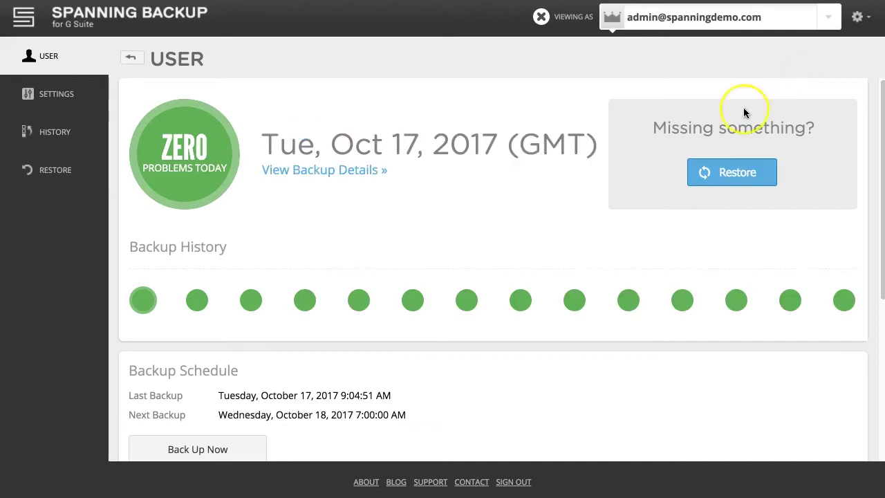
{"action": "left_click", "coordinate": [66, 172]}
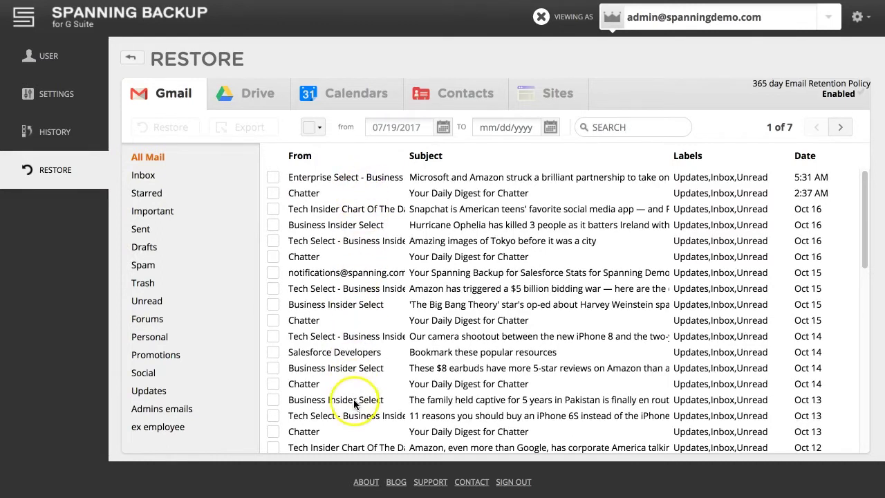
Step: Select all 308 Gmail messages in All Mail and queue them for export
{"action": "left_click", "coordinate": [309, 128]}
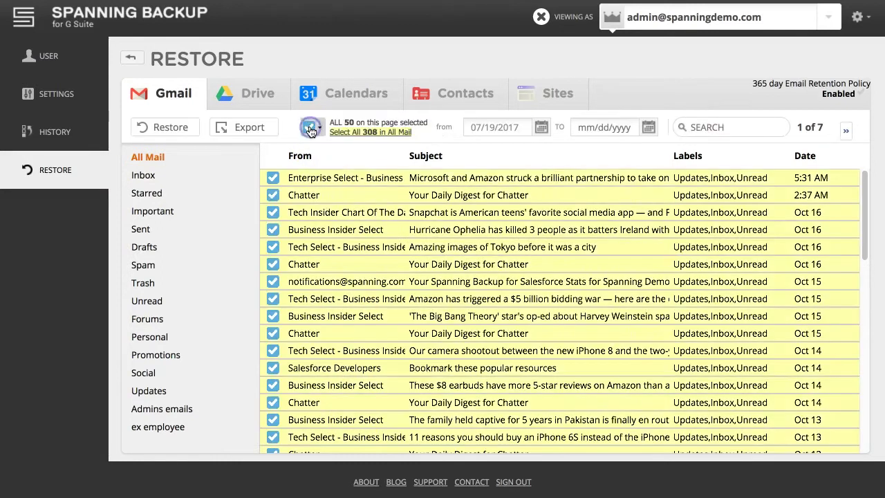
{"action": "left_click", "coordinate": [355, 132]}
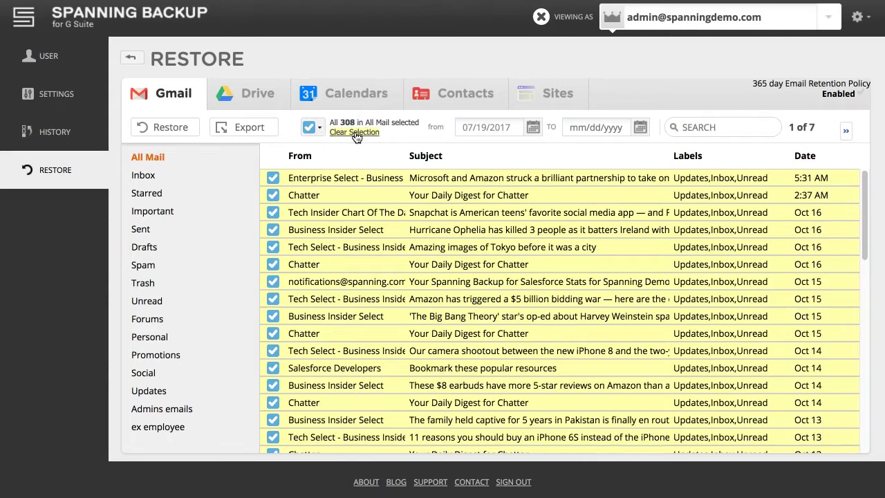
{"action": "left_click", "coordinate": [249, 135]}
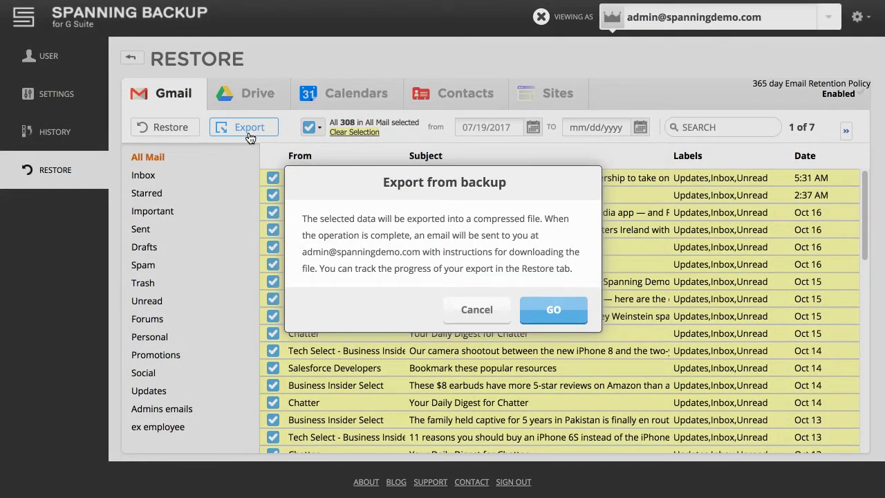
{"action": "left_click", "coordinate": [566, 317]}
{"action": "left_click", "coordinate": [569, 320]}
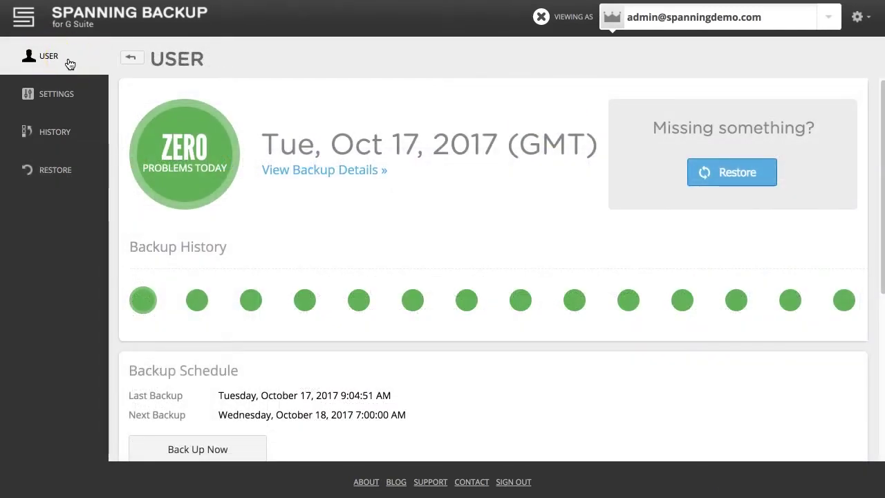
Step: Download the finished 3.48MB export zip from the Exports section
{"action": "scroll", "coordinate": [401, 301], "scroll_direction": "down", "scroll_amount": 4}
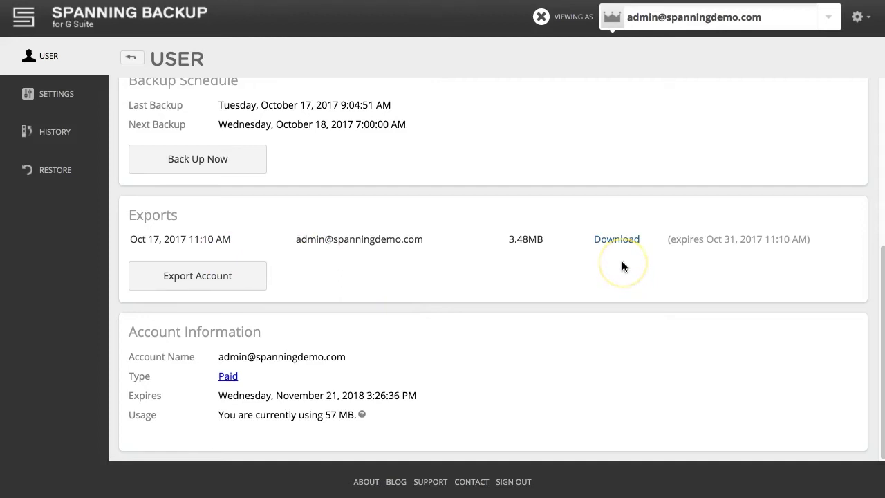
{"action": "left_click", "coordinate": [616, 242]}
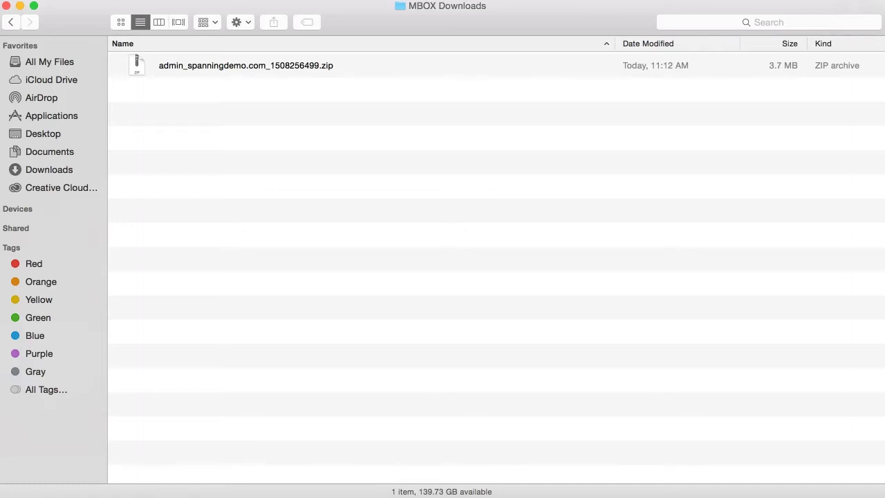
Step: Extract the export zip, locate the admin .mbox file in the mail folder, and download Thunderbird
{"action": "double_click", "coordinate": [365, 73]}
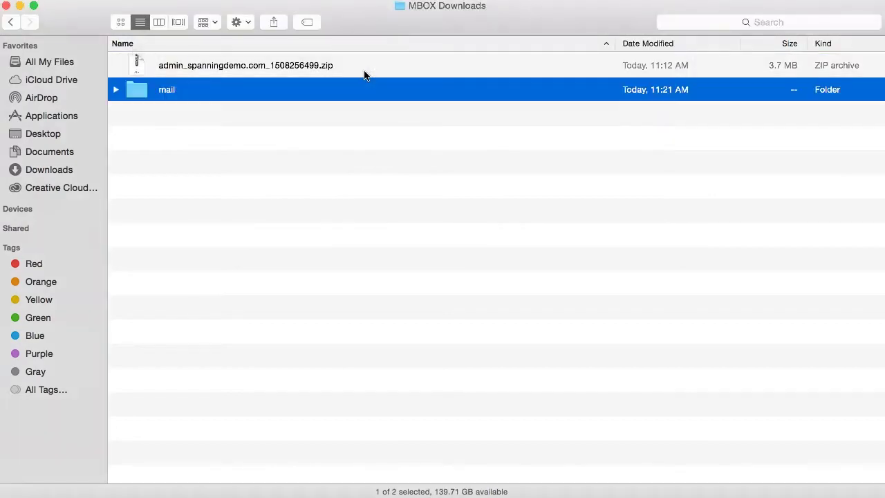
{"action": "left_click", "coordinate": [284, 93]}
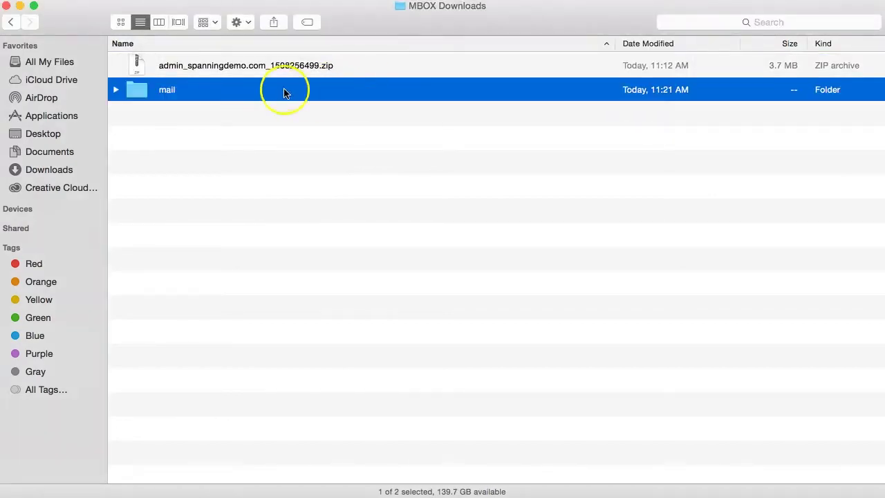
{"action": "left_click", "coordinate": [117, 92]}
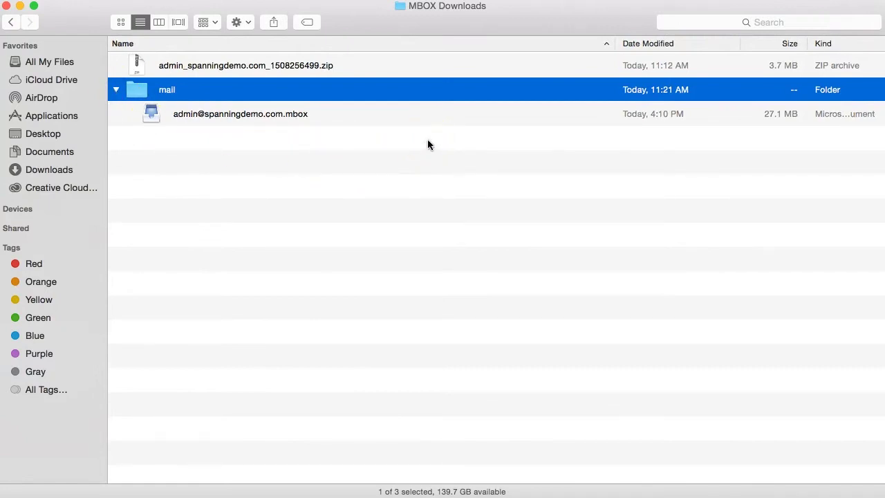
{"action": "left_click", "coordinate": [426, 114]}
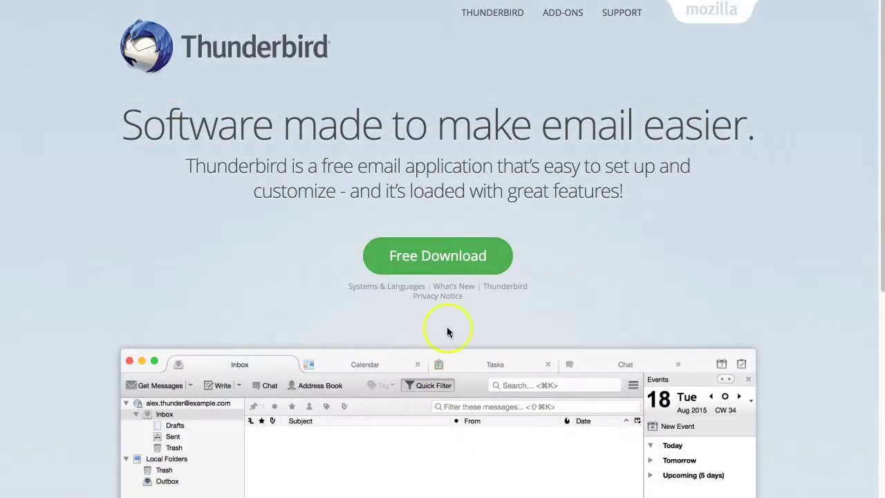
{"action": "left_click", "coordinate": [450, 269]}
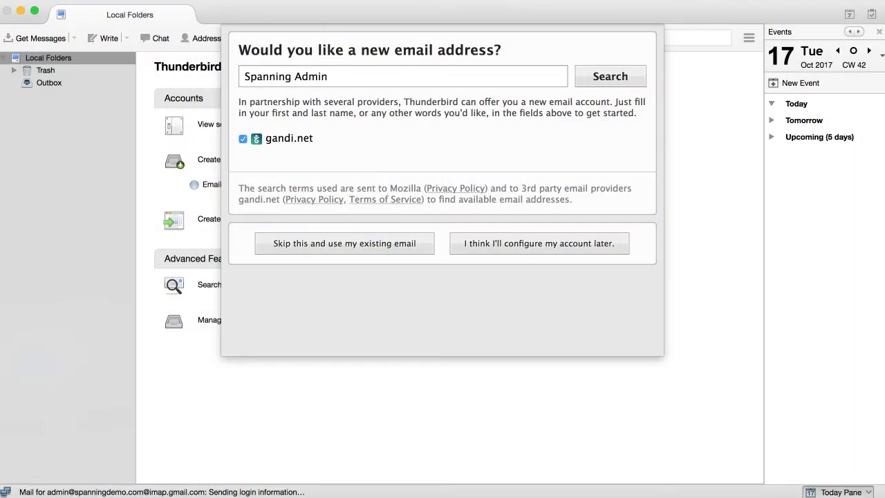
Step: Add the existing admin Gmail account with display name, email address and password, accepting IMAP settings
{"action": "left_click", "coordinate": [354, 244]}
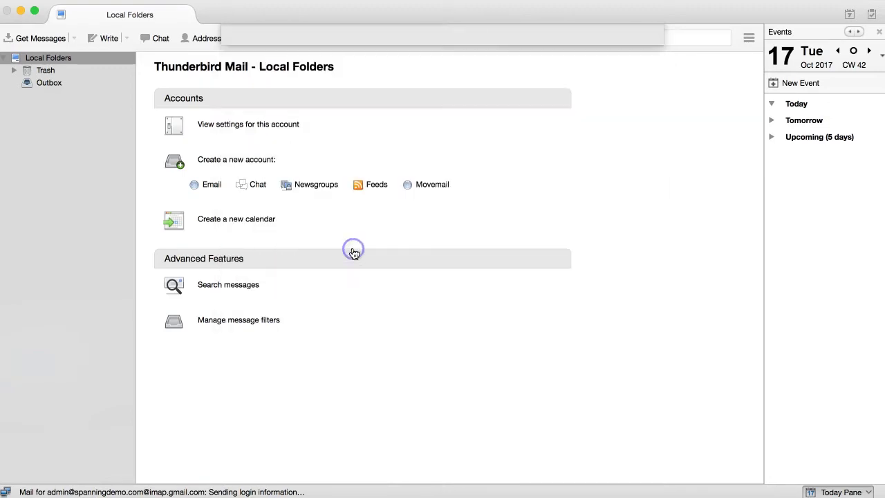
{"action": "type", "text": "Spanning Demo"}
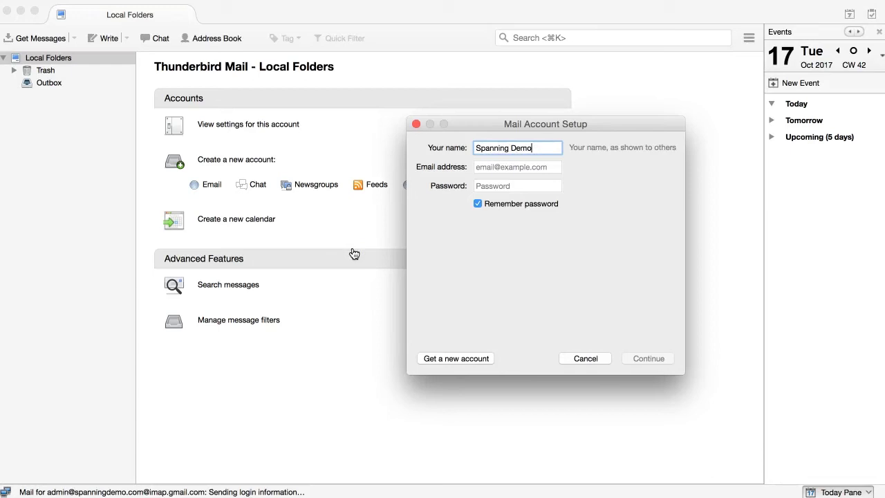
{"action": "key", "text": "Tab"}
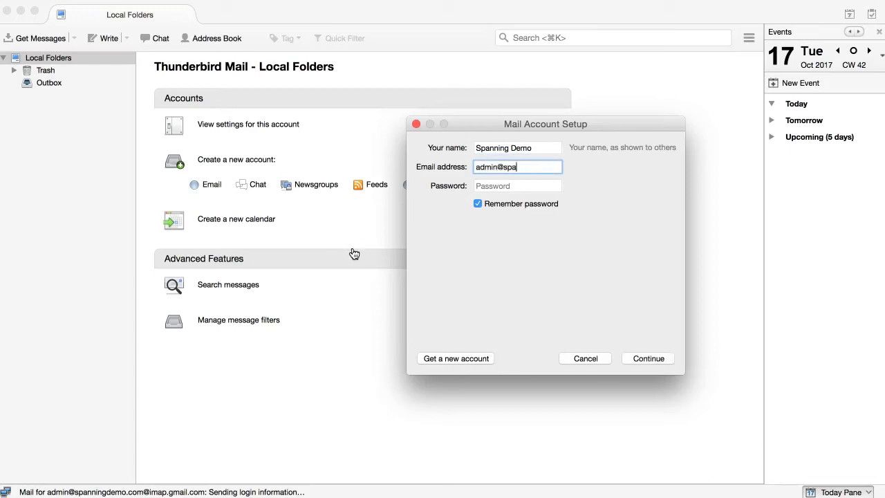
{"action": "key", "text": "Tab"}
{"action": "type", "text": "********"}
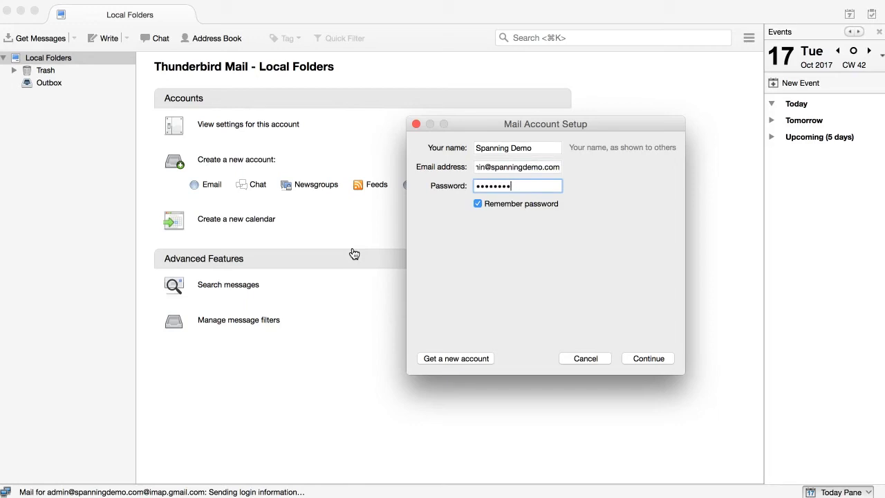
{"action": "left_click", "coordinate": [645, 363]}
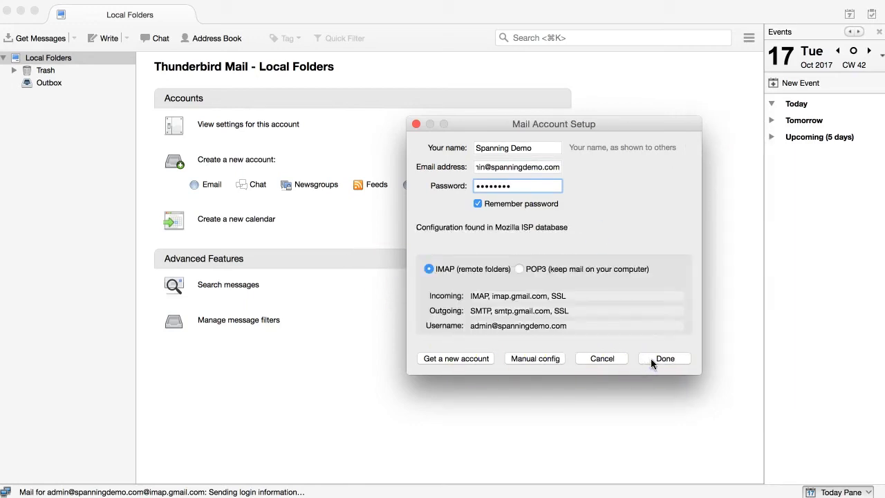
{"action": "left_click", "coordinate": [652, 358]}
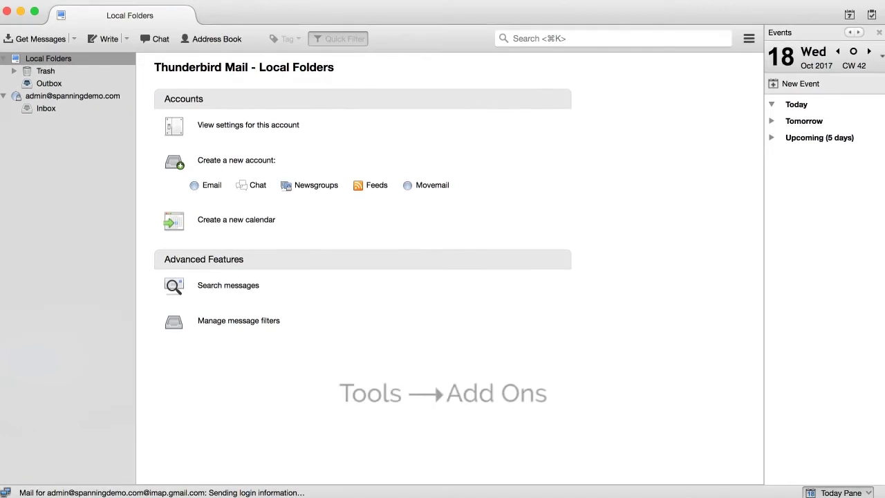
Step: Search the add-ons catalogue for importexporttools, install ImportExportTools, and restart Thunderbird
{"action": "key", "text": "super+shift+a"}
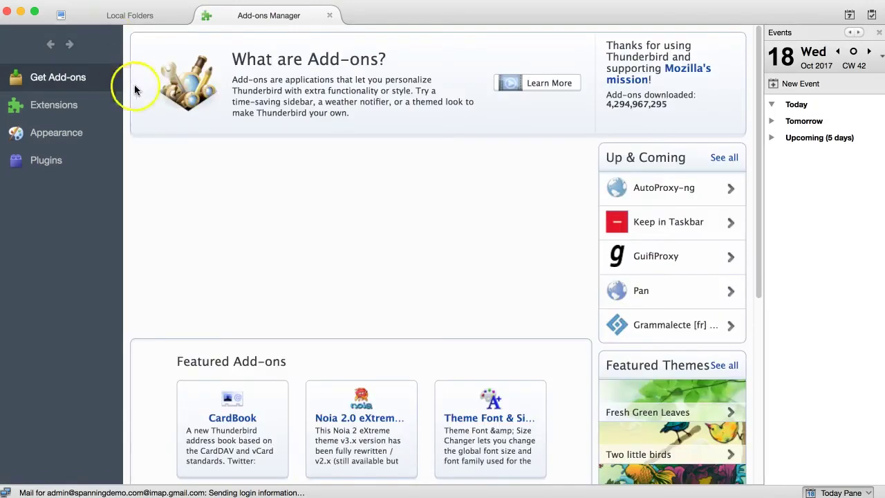
{"action": "left_click", "coordinate": [724, 164]}
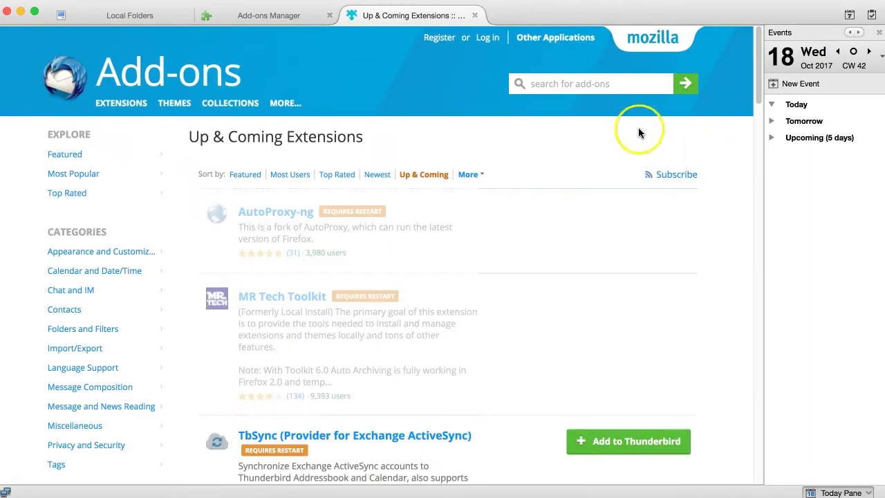
{"action": "left_click", "coordinate": [563, 87]}
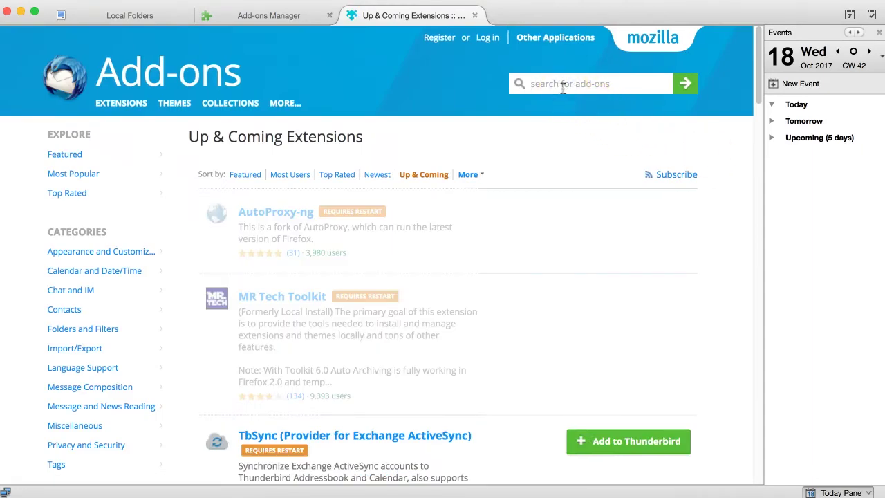
{"action": "type", "text": "importexporttools"}
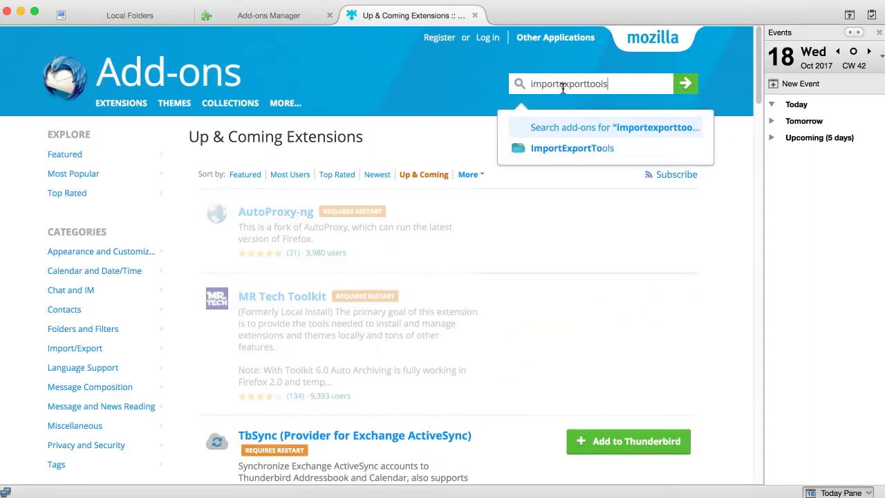
{"action": "key", "text": "Return"}
{"action": "left_click", "coordinate": [628, 230]}
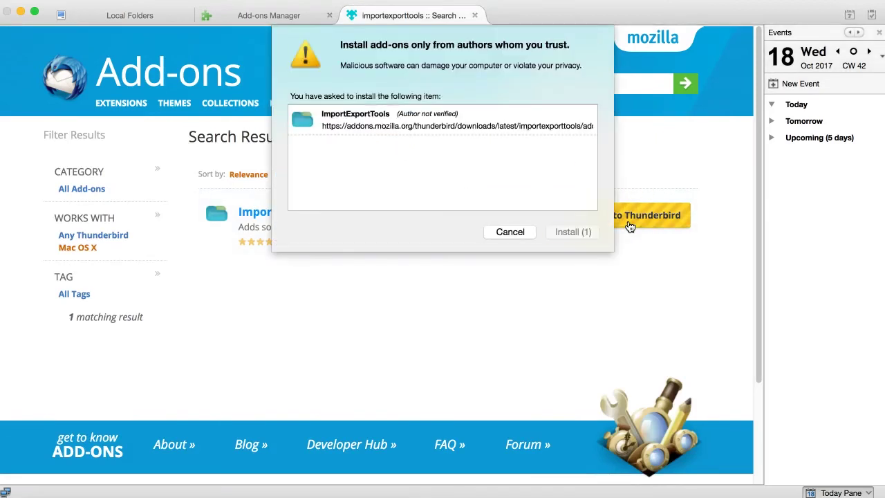
{"action": "left_click", "coordinate": [588, 237]}
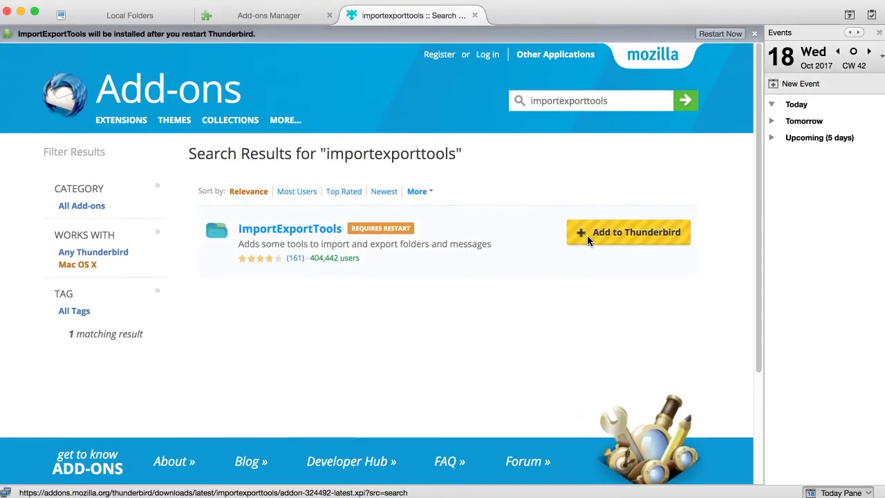
{"action": "left_click", "coordinate": [719, 34]}
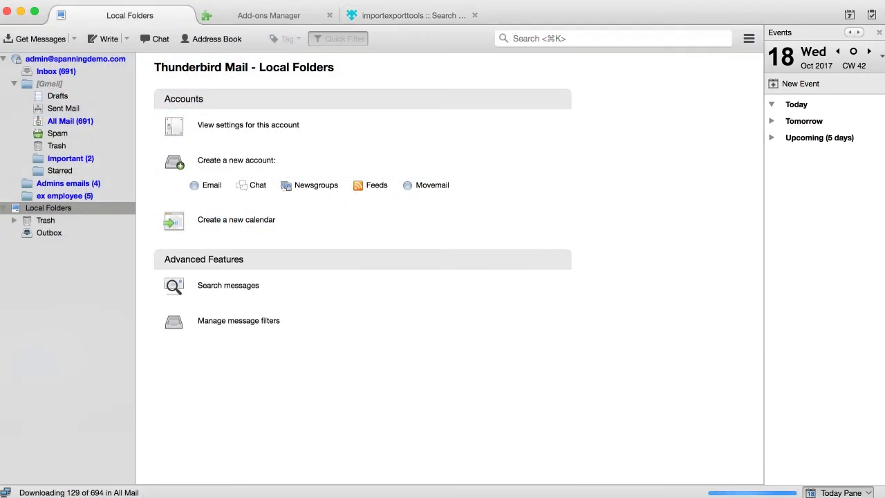
Step: Import the admin .mbox file into Local Folders via ImportExportTools, including its subdirectories
{"action": "right_click", "coordinate": [55, 208]}
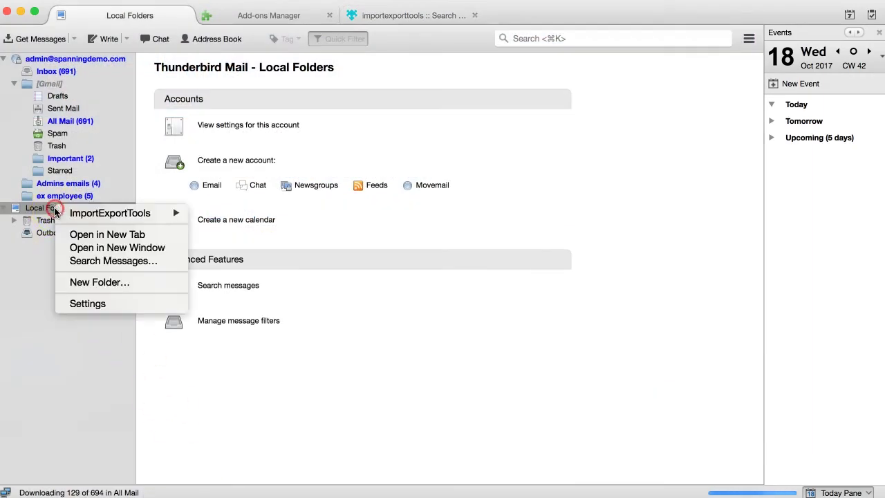
{"action": "mouse_move", "coordinate": [130, 217]}
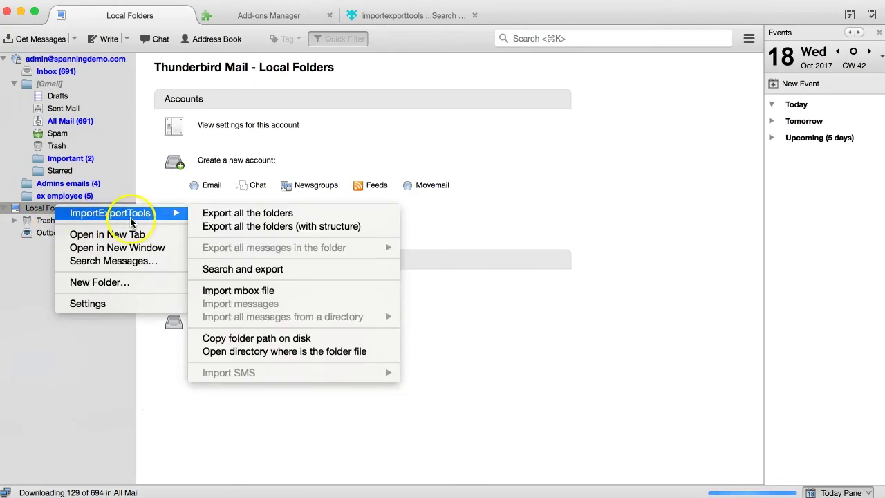
{"action": "left_click", "coordinate": [297, 291]}
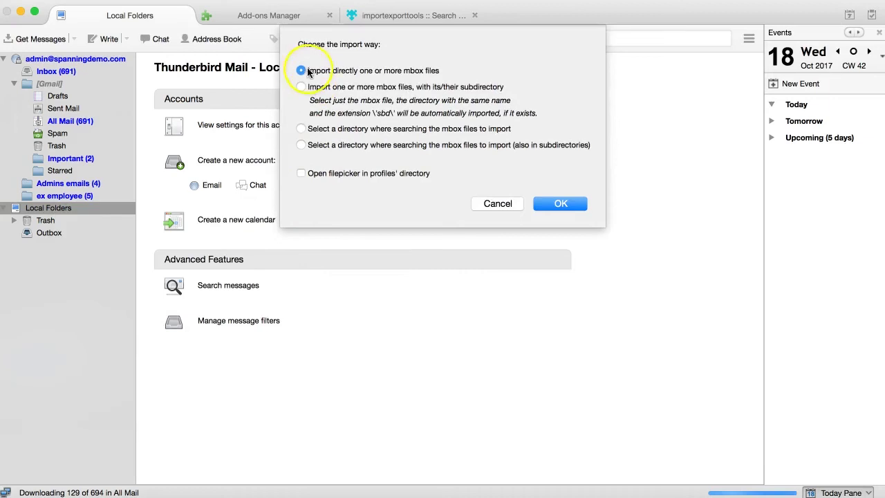
{"action": "left_click", "coordinate": [301, 87]}
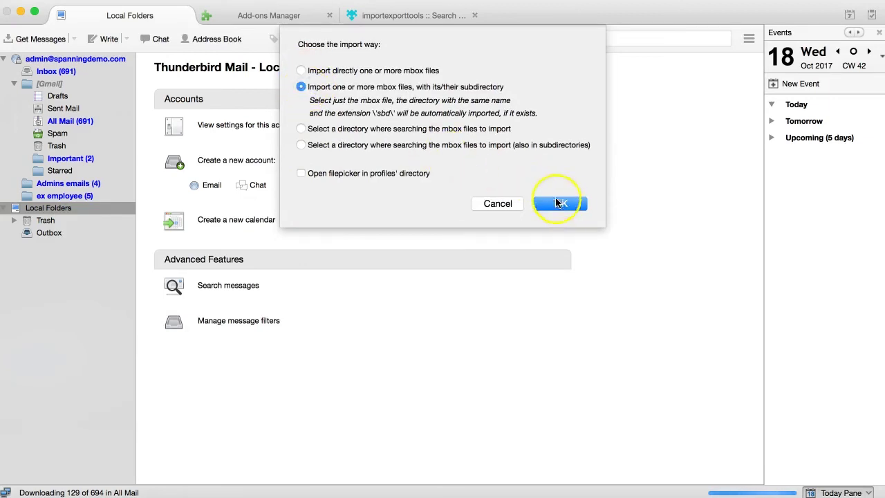
{"action": "left_click", "coordinate": [568, 205]}
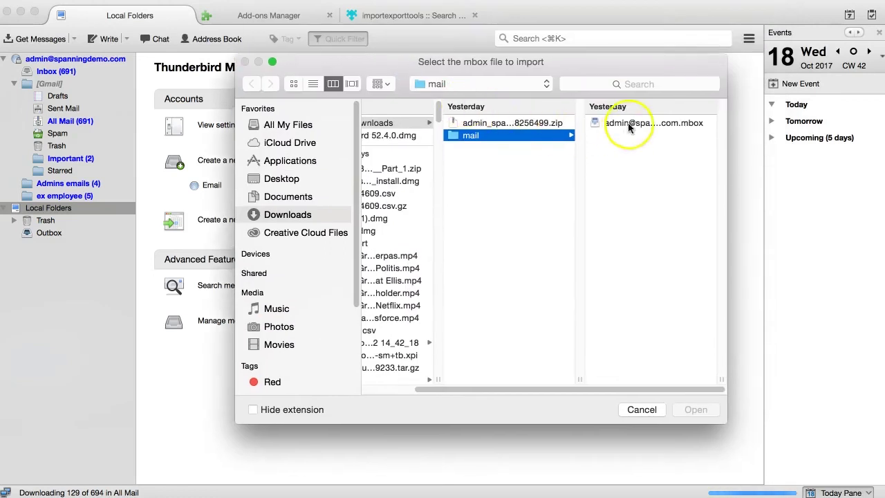
{"action": "left_click", "coordinate": [640, 123]}
{"action": "left_click", "coordinate": [698, 415]}
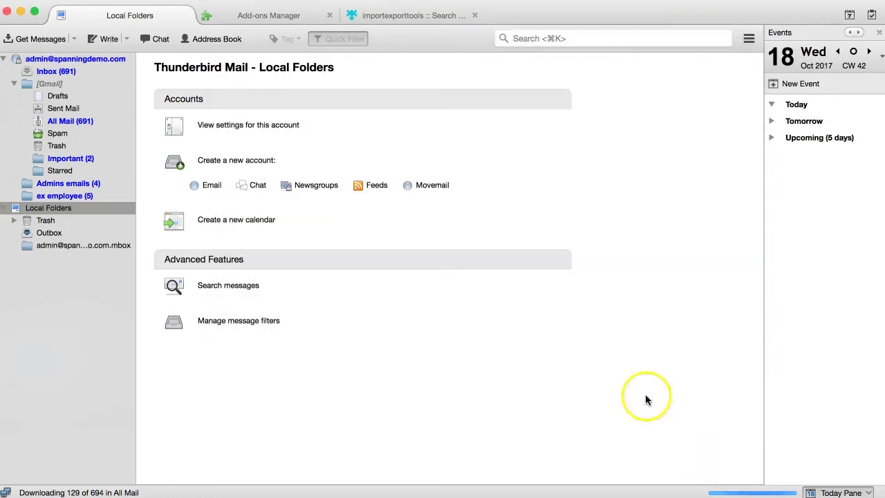
{"action": "left_click", "coordinate": [65, 243]}
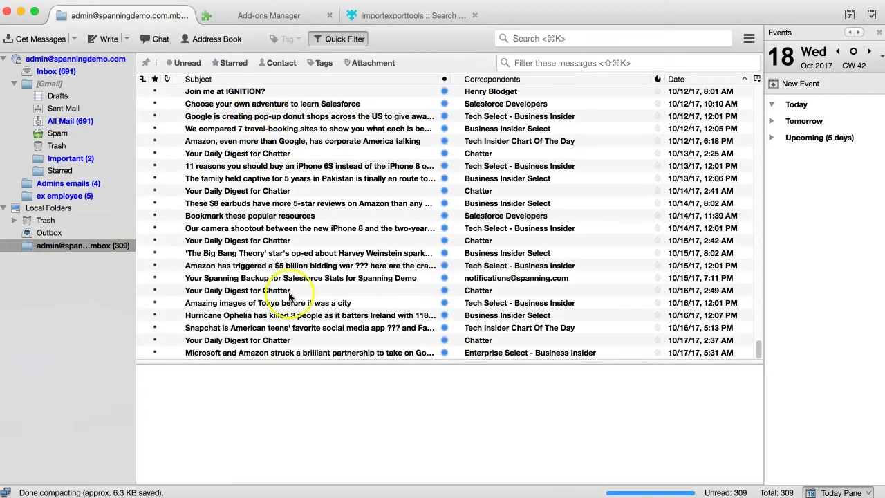
Step: Open the imported mbox folder under Local Folders and focus its message list
{"action": "key", "text": "Down"}
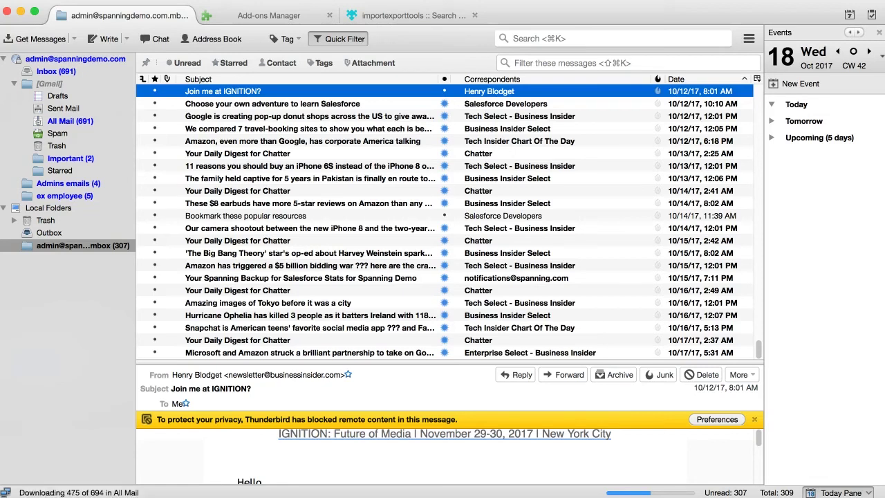
{"action": "left_click", "coordinate": [111, 250]}
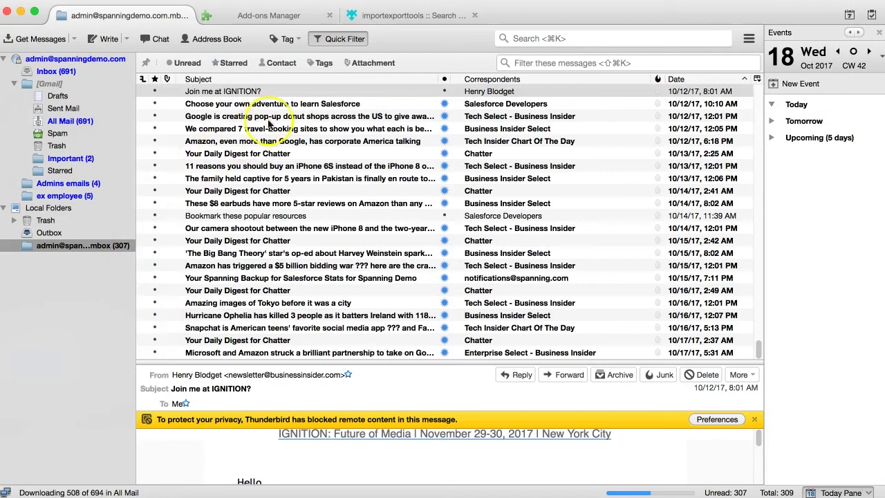
{"action": "left_click", "coordinate": [270, 91]}
Step: Select all 309 imported messages and copy them to the admin account's Inbox
{"action": "key", "text": "super+a"}
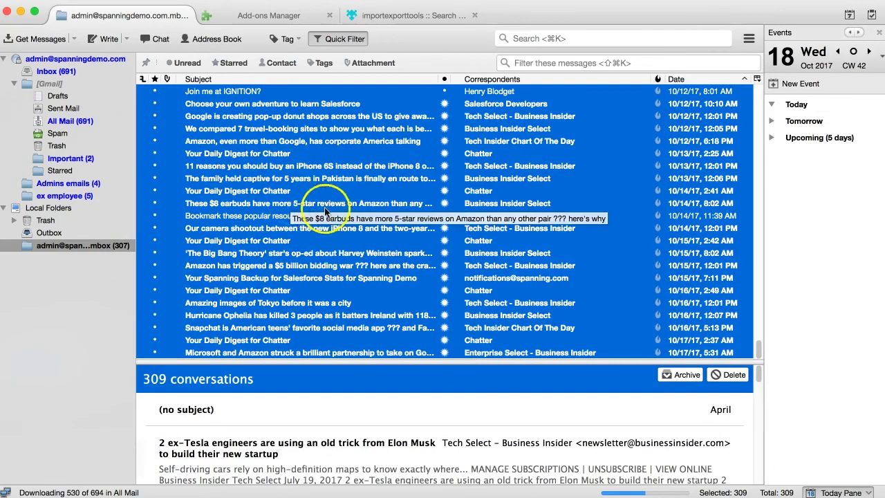
{"action": "right_click", "coordinate": [332, 200]}
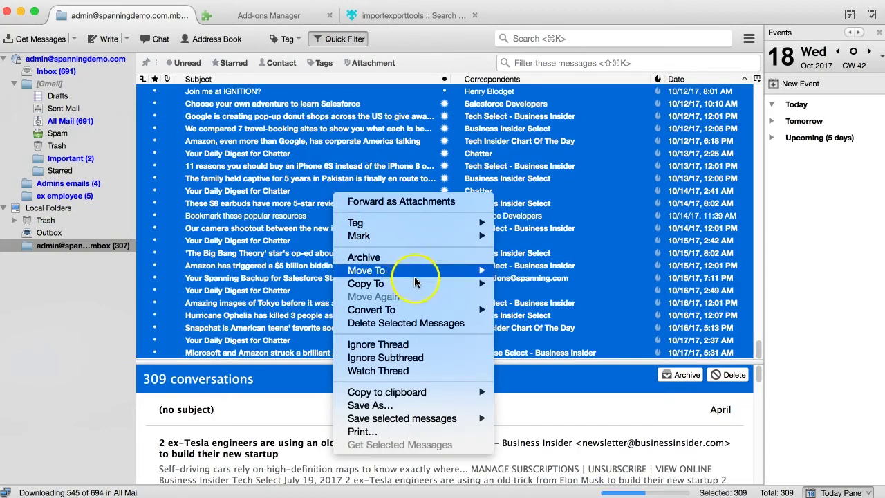
{"action": "mouse_move", "coordinate": [415, 285]}
{"action": "mouse_move", "coordinate": [546, 311]}
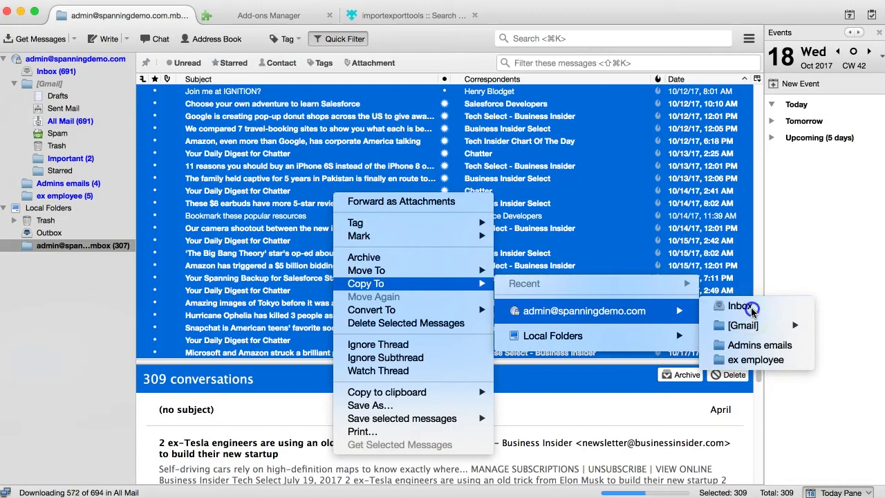
{"action": "left_click", "coordinate": [751, 309]}
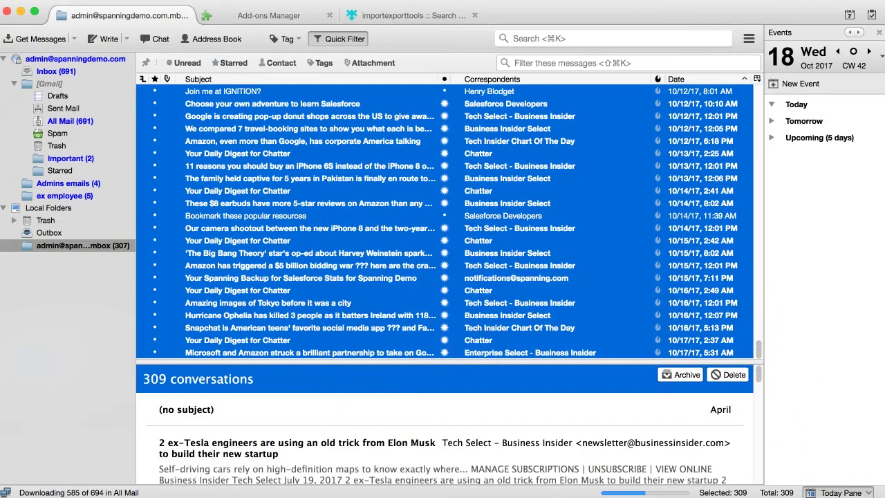